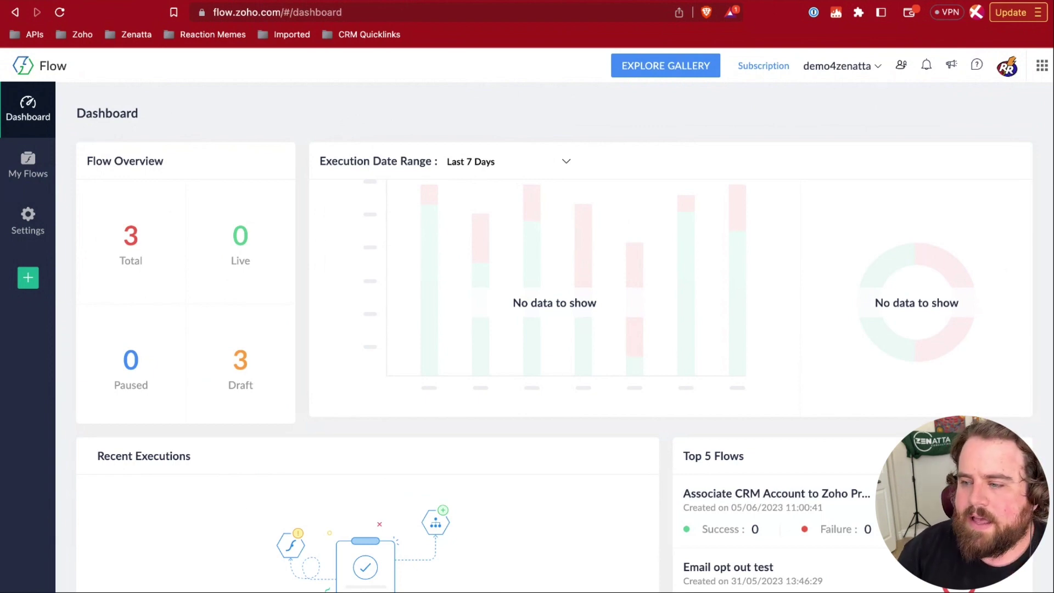
Look over the account plan details, the organization list and the apps gallery, then return to the dashboard.
{"action": "left_click", "coordinate": [1007, 65]}
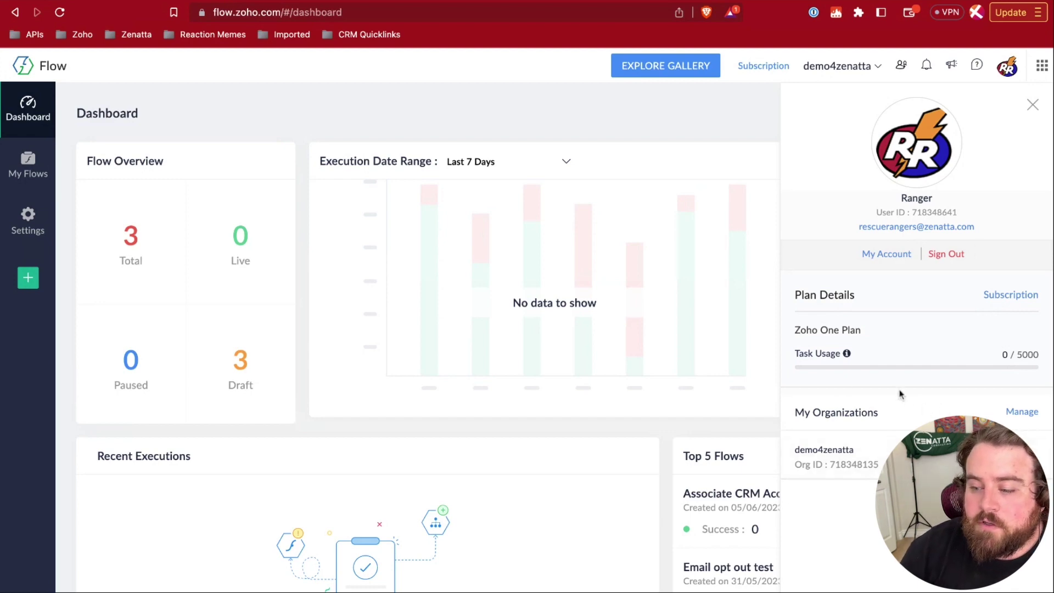
{"action": "left_click", "coordinate": [1033, 106]}
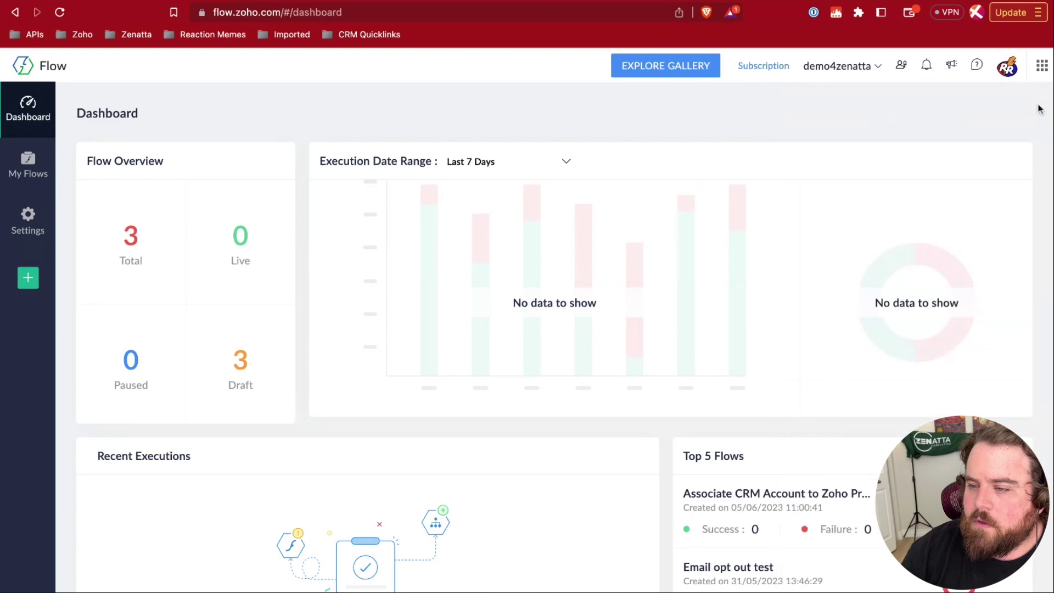
{"action": "left_click", "coordinate": [851, 70]}
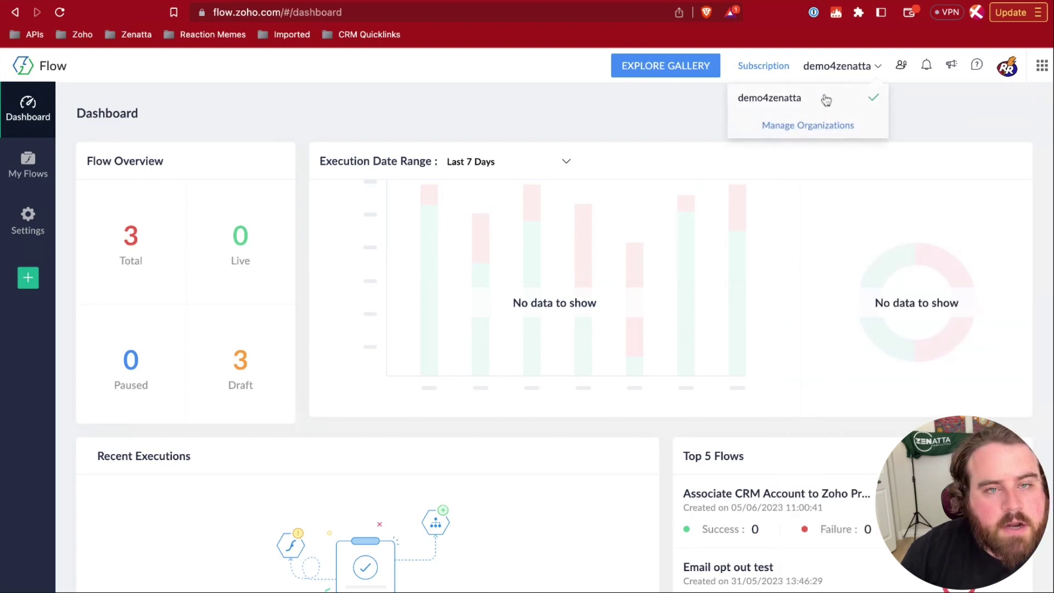
{"action": "left_click", "coordinate": [854, 65]}
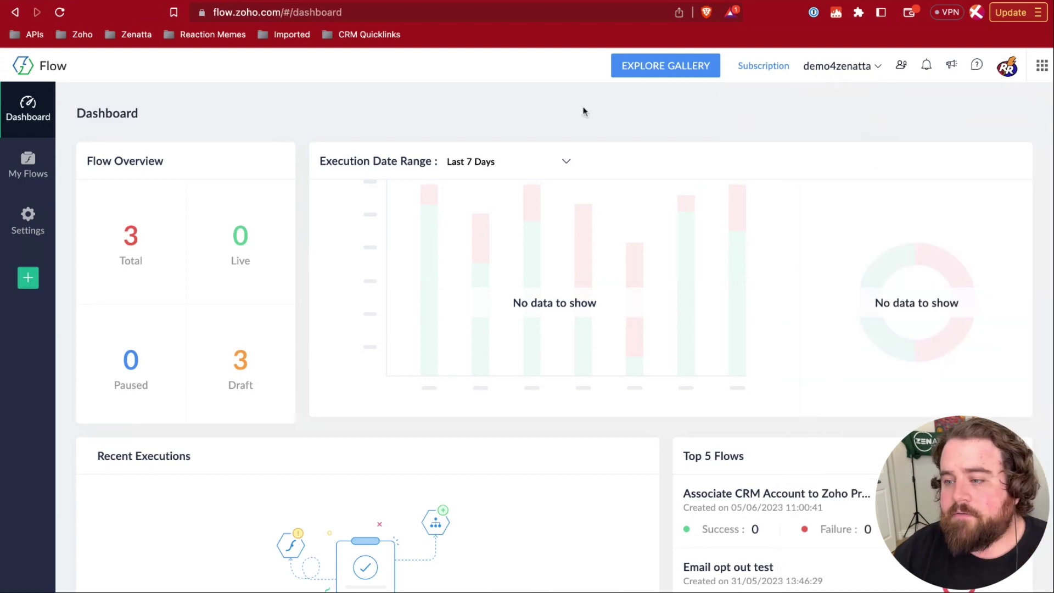
{"action": "left_click", "coordinate": [647, 70]}
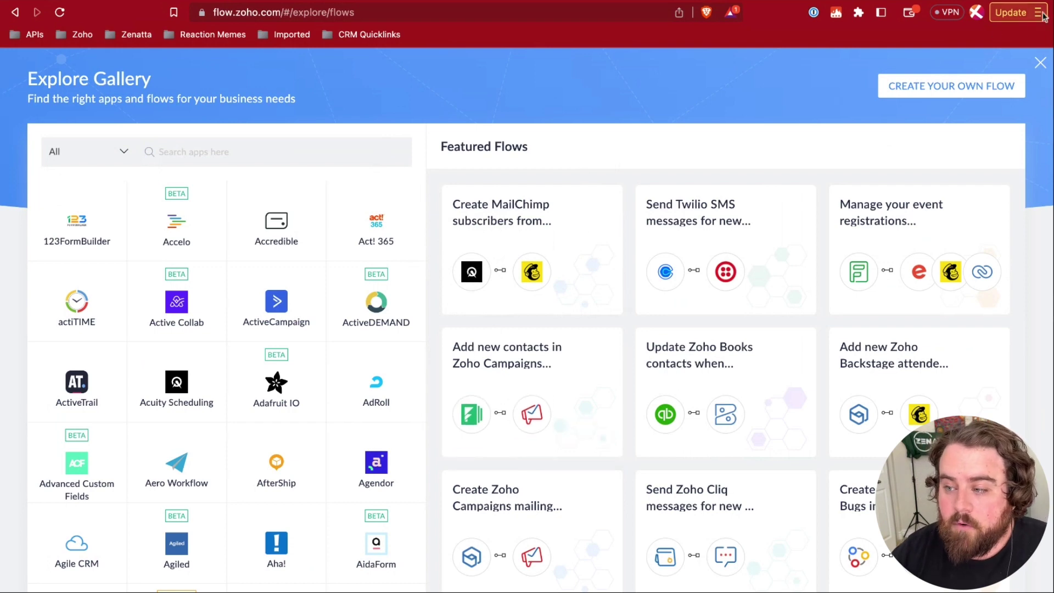
{"action": "left_click", "coordinate": [1039, 64]}
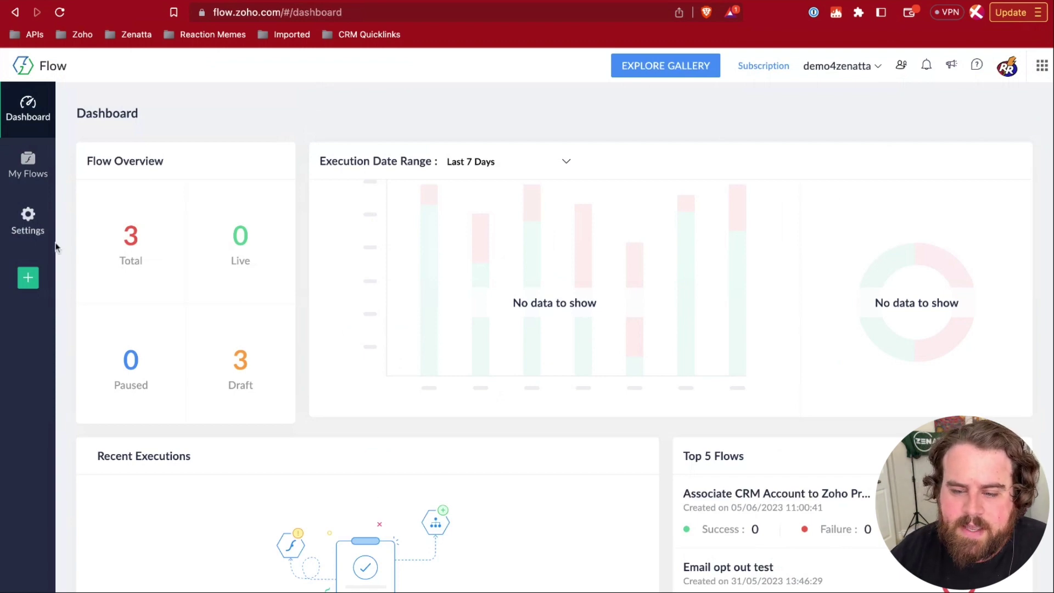
Save MM-dd-yyyy as the organization's date format, then view Task History.
{"action": "left_click", "coordinate": [32, 226]}
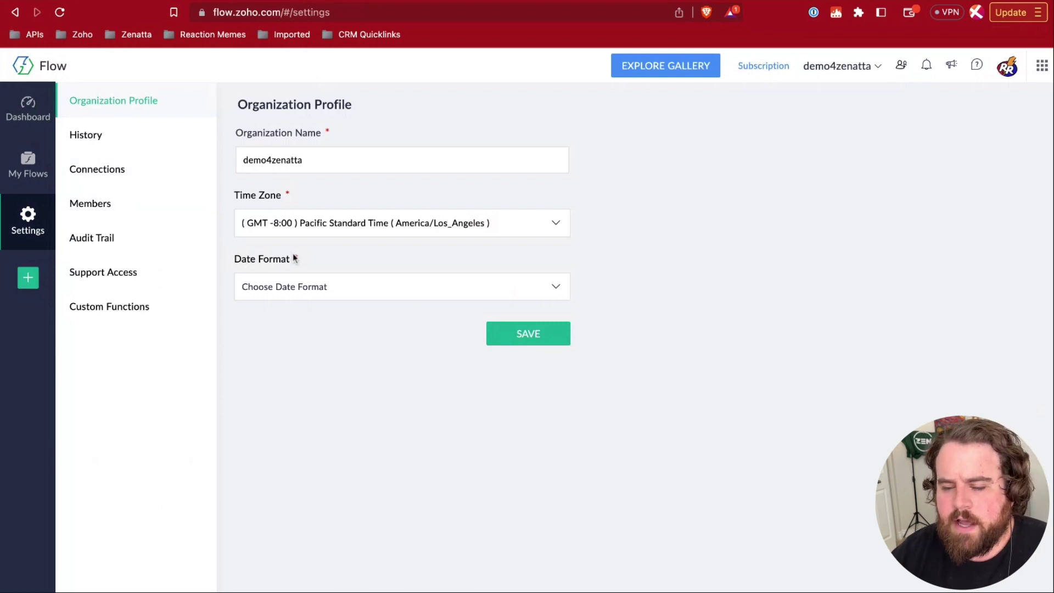
{"action": "left_click", "coordinate": [310, 291]}
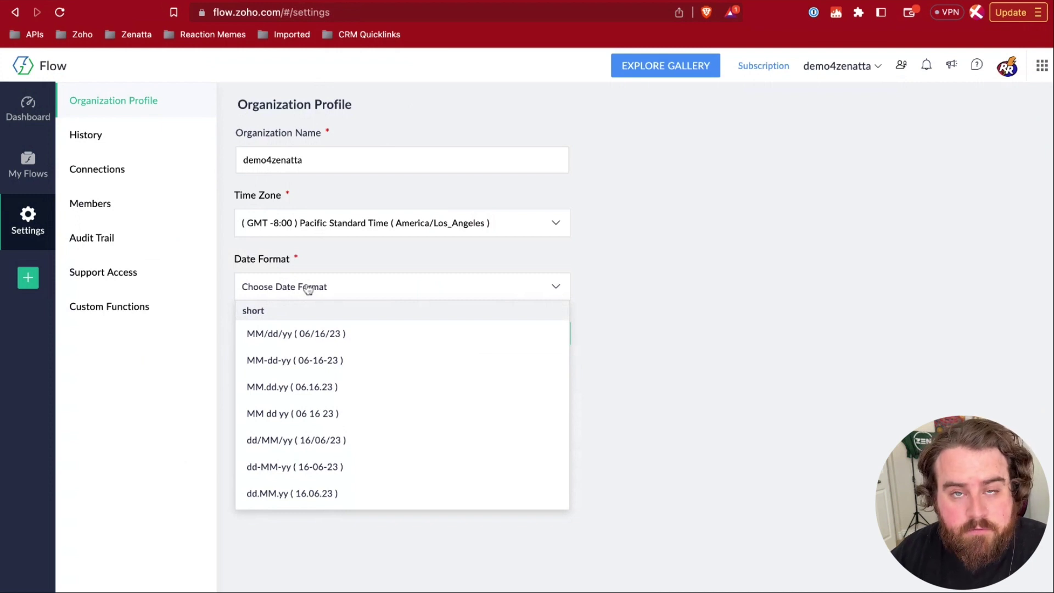
{"action": "left_click", "coordinate": [278, 365]}
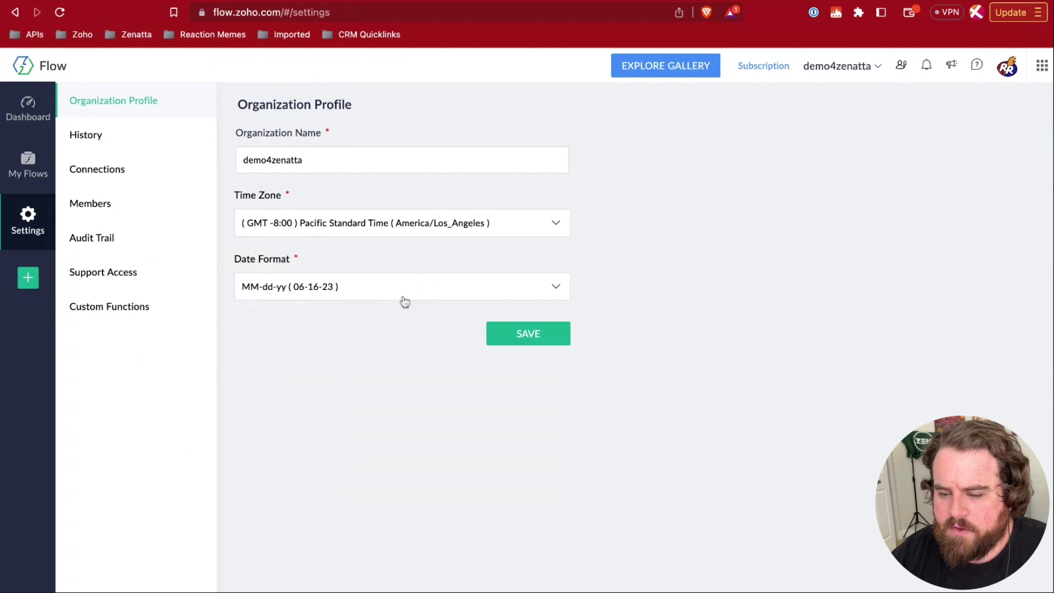
{"action": "left_click", "coordinate": [360, 291]}
{"action": "scroll", "coordinate": [329, 409], "scroll_direction": "down", "scroll_amount": 7}
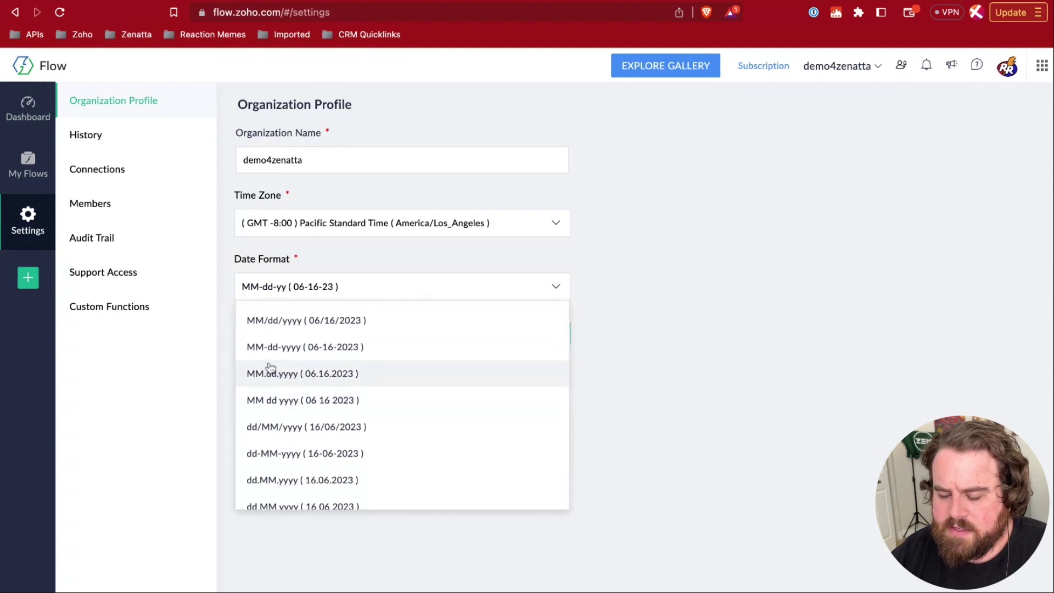
{"action": "left_click", "coordinate": [304, 349]}
{"action": "left_click", "coordinate": [518, 336]}
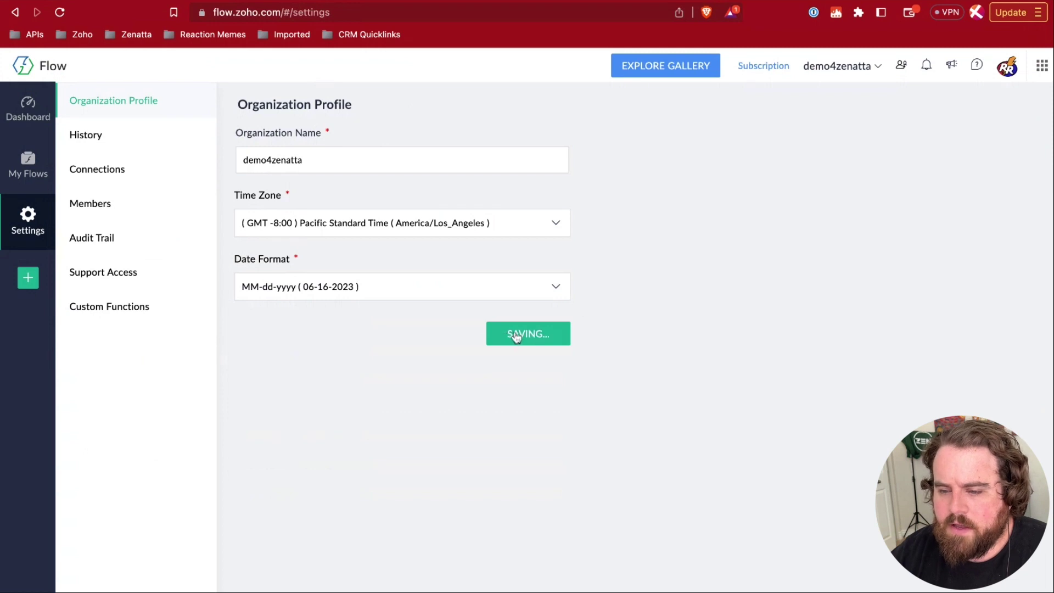
{"action": "left_click", "coordinate": [101, 138]}
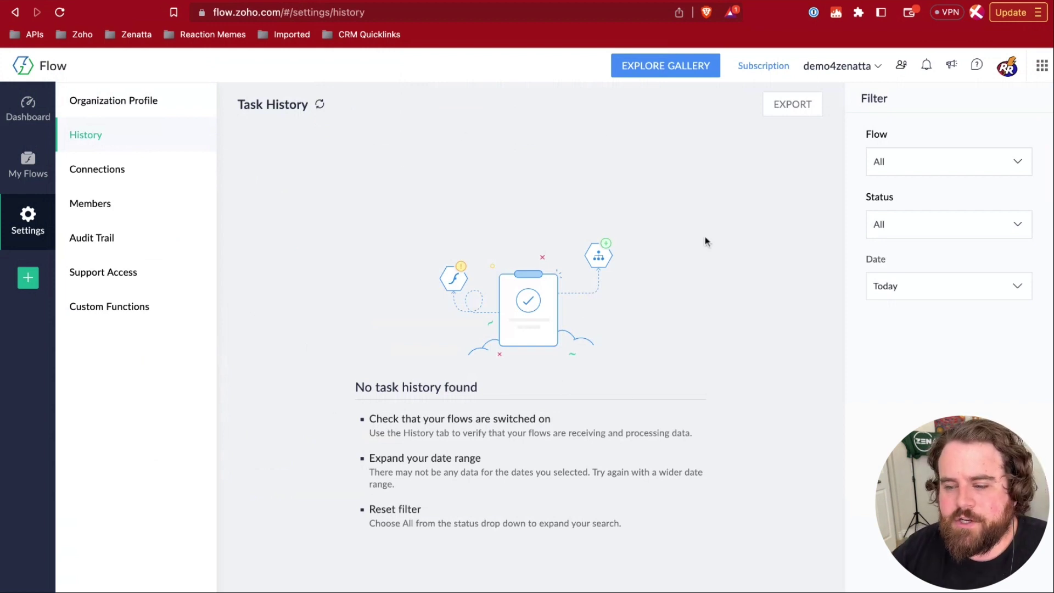
Review the Connections page, then the Members list and the second member's role choices.
{"action": "left_click", "coordinate": [103, 173]}
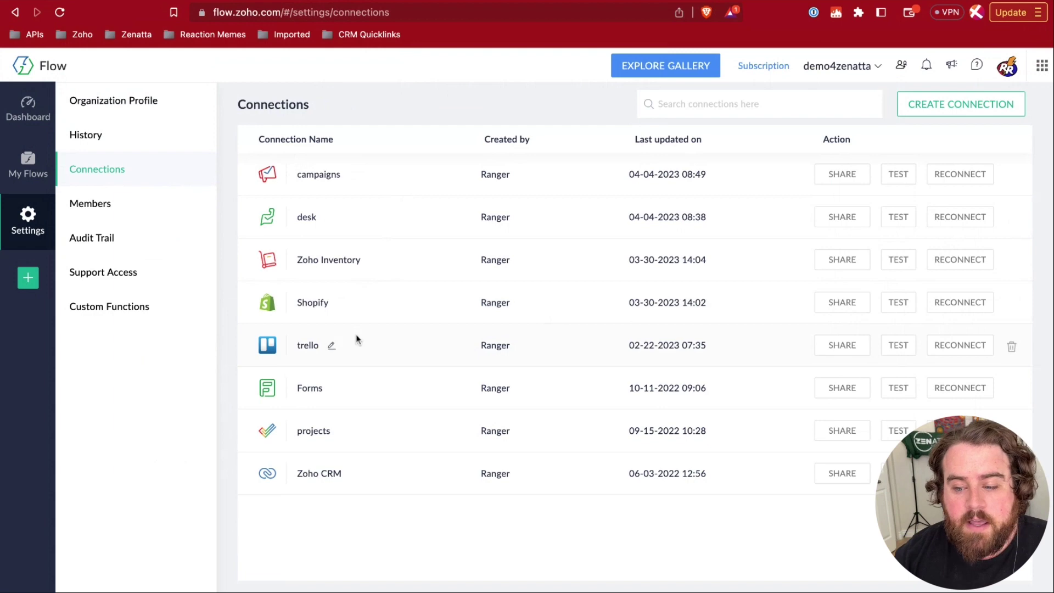
{"action": "left_click", "coordinate": [112, 203]}
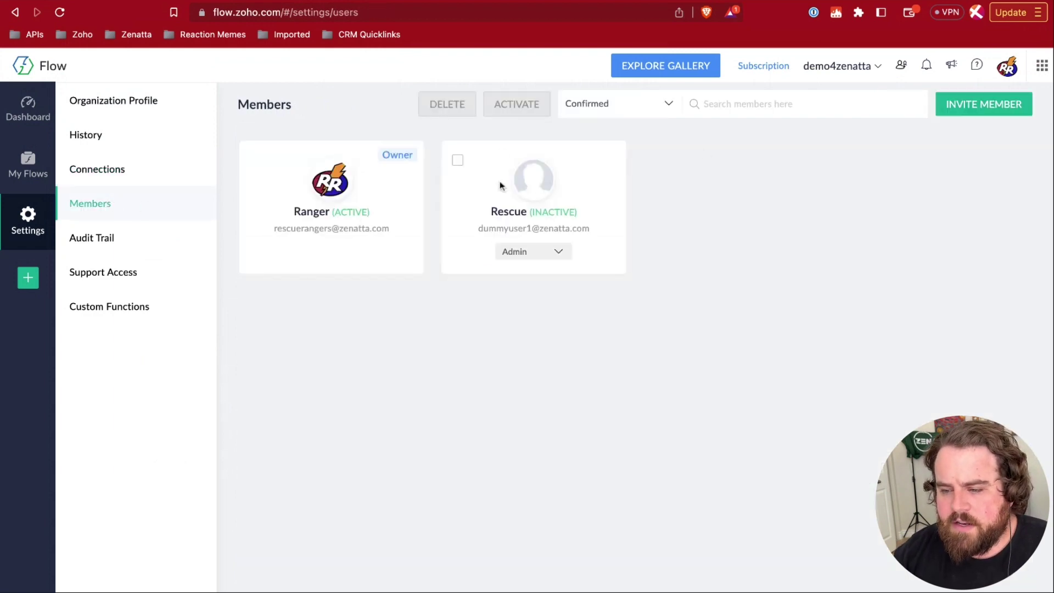
{"action": "left_click", "coordinate": [530, 258]}
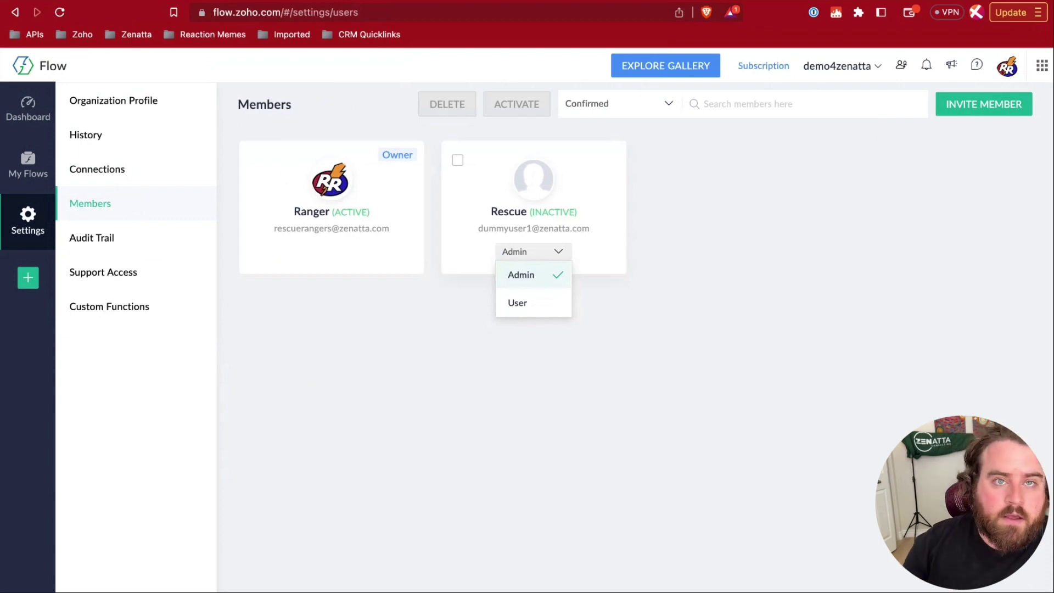
Open the Audit Trail logging the date format change and flow changes for 06-19-2023.
{"action": "left_click", "coordinate": [130, 240]}
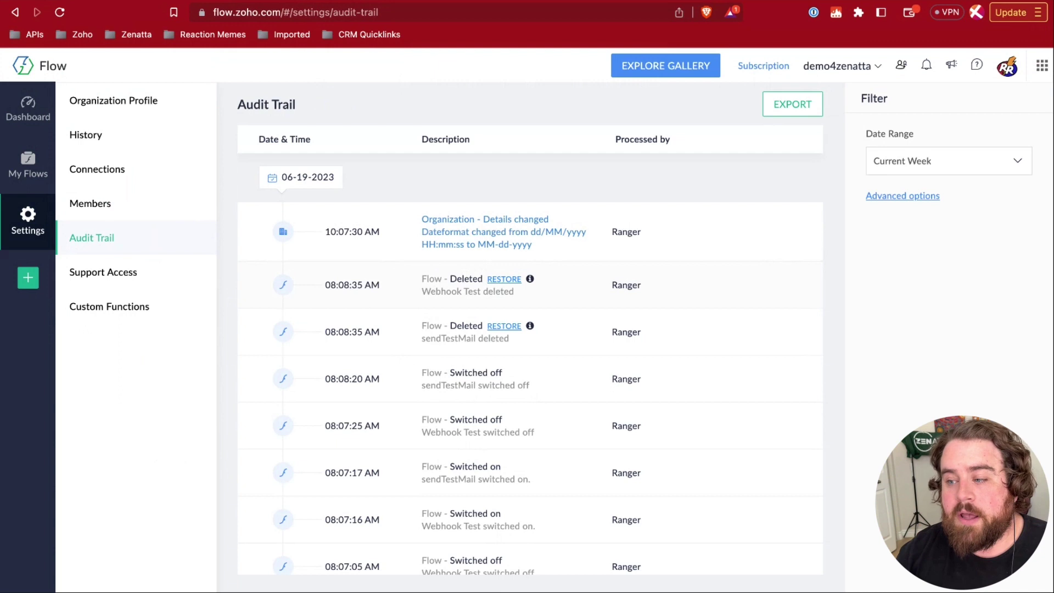
Check the audit trail's date range, advanced filters and event types, then open Support Access.
{"action": "left_click", "coordinate": [929, 169]}
{"action": "left_click", "coordinate": [927, 164]}
{"action": "left_click", "coordinate": [897, 201]}
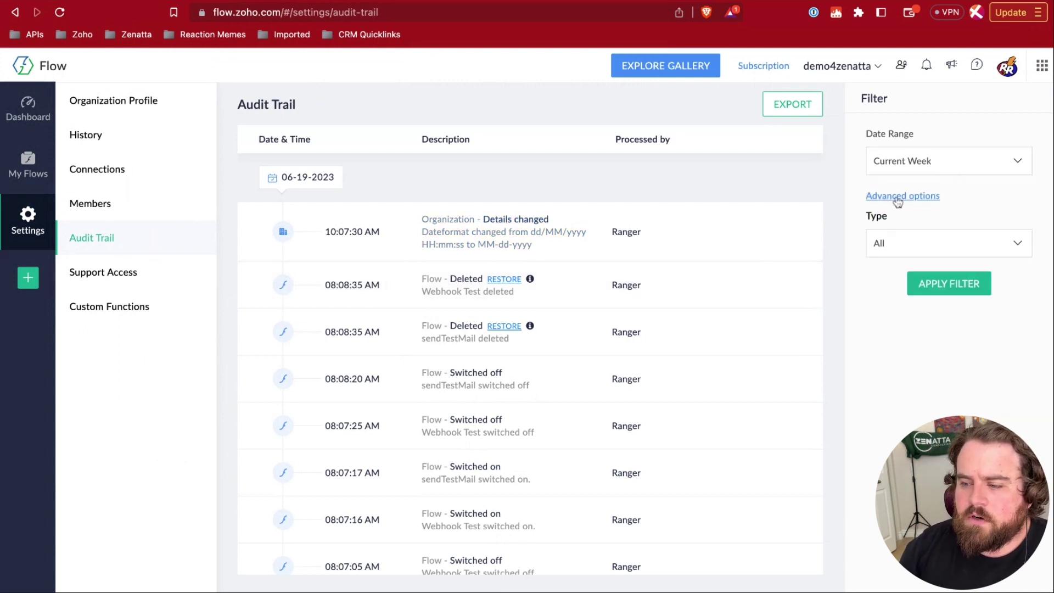
{"action": "left_click", "coordinate": [905, 252]}
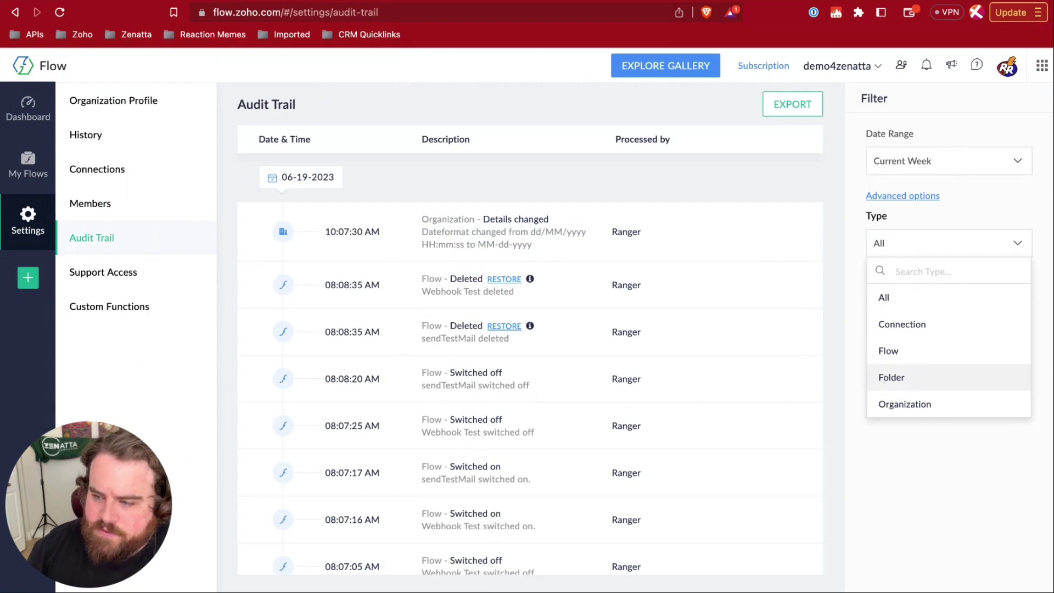
{"action": "left_click", "coordinate": [856, 242]}
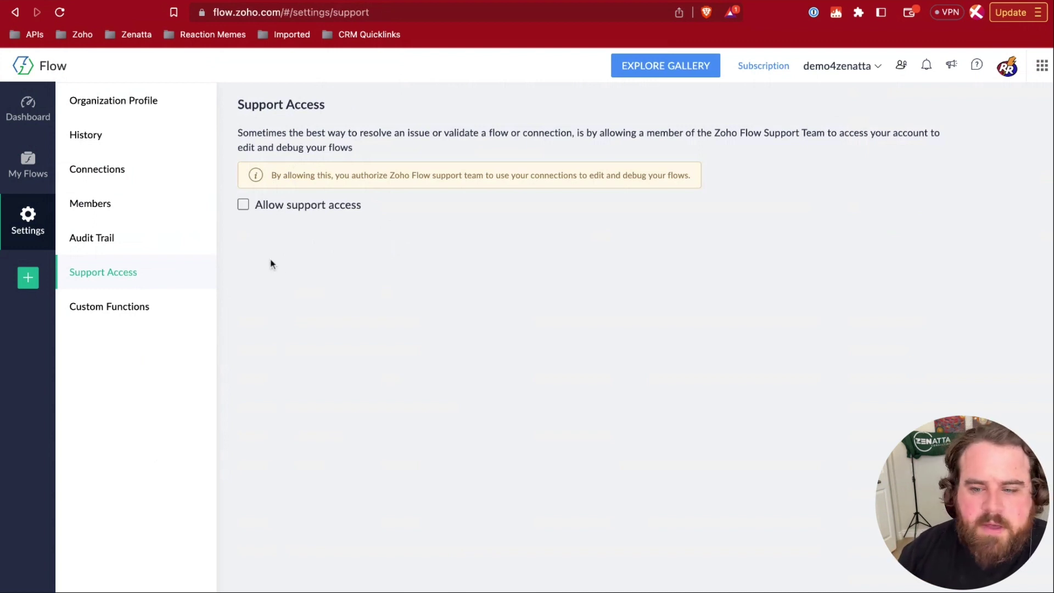
Look over Custom Functions, then go to My Flows with the Greg and JP folders.
{"action": "left_click", "coordinate": [133, 308]}
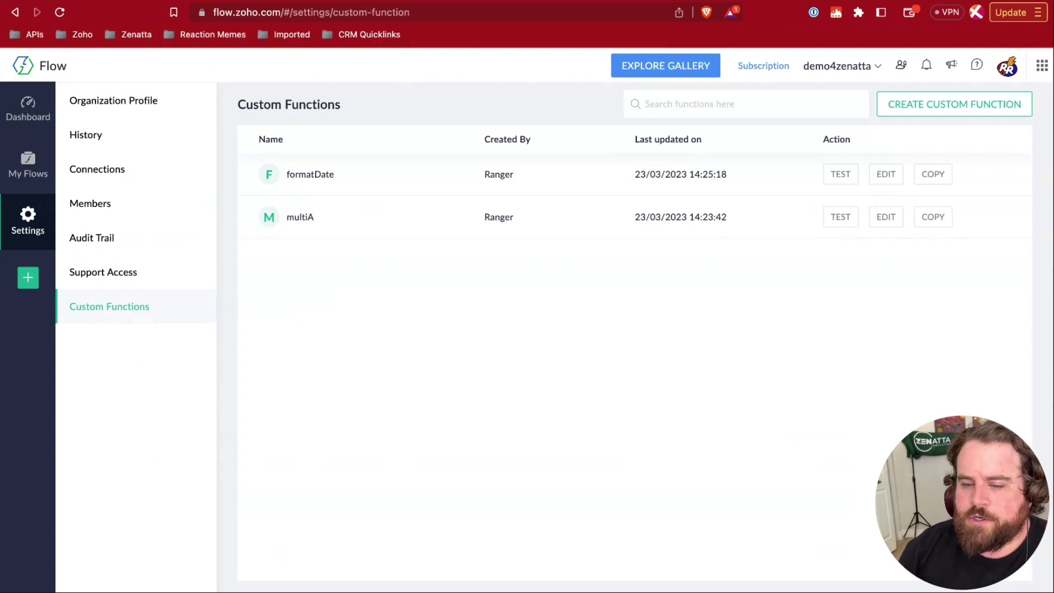
{"action": "left_click", "coordinate": [36, 176]}
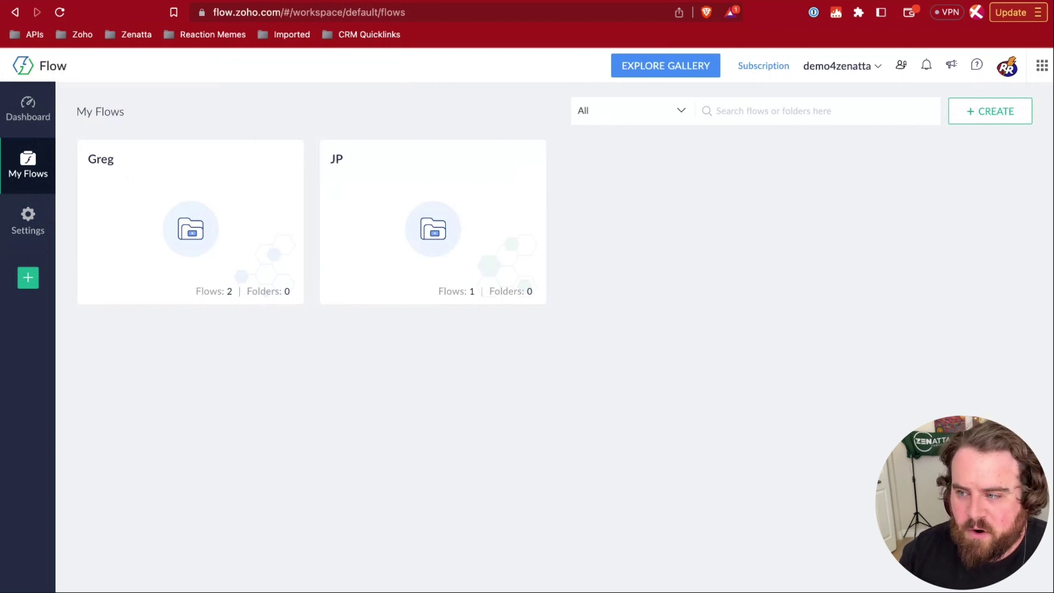
Create a new folder named 'My First Flows'.
{"action": "left_click", "coordinate": [980, 118]}
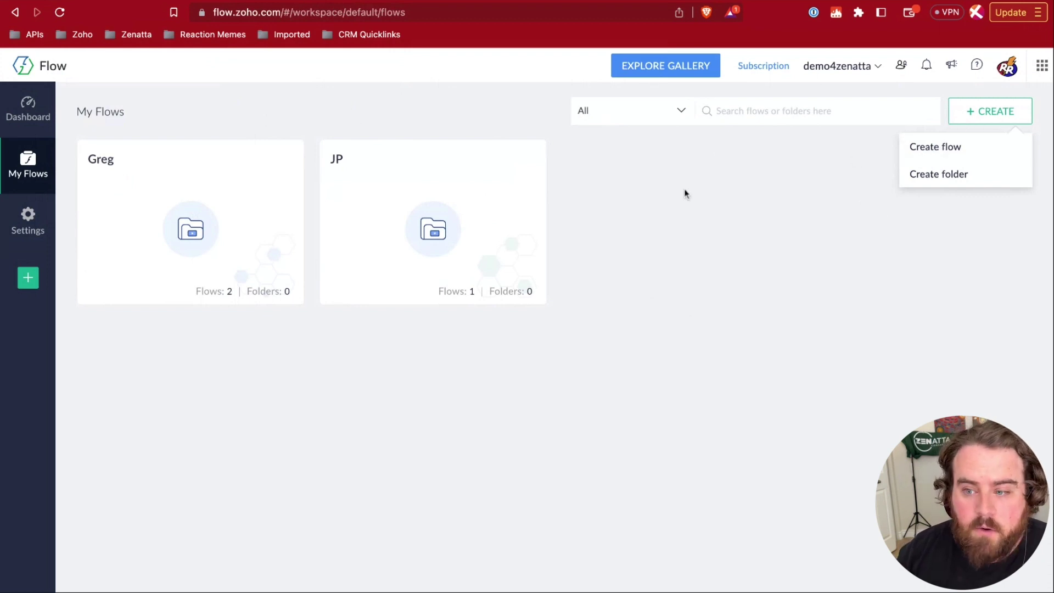
{"action": "left_click", "coordinate": [925, 173]}
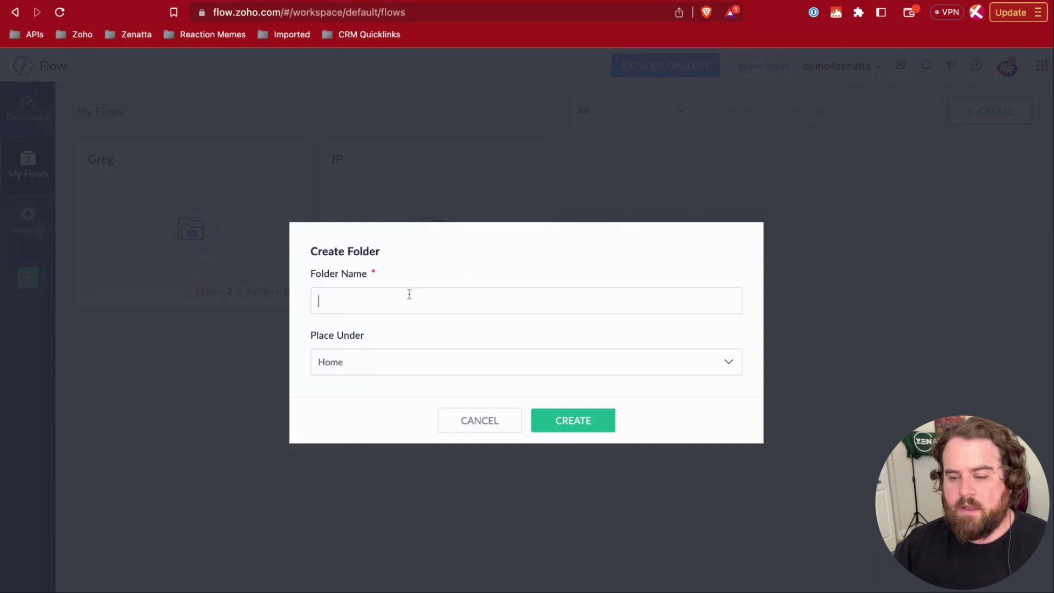
{"action": "type", "text": "My First "}
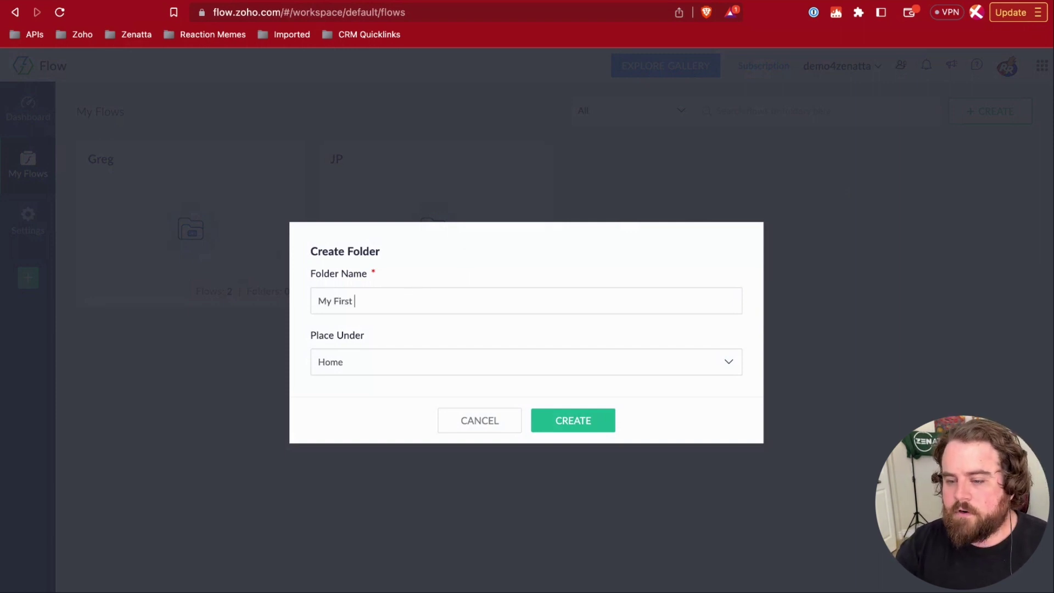
{"action": "type", "text": "Flows"}
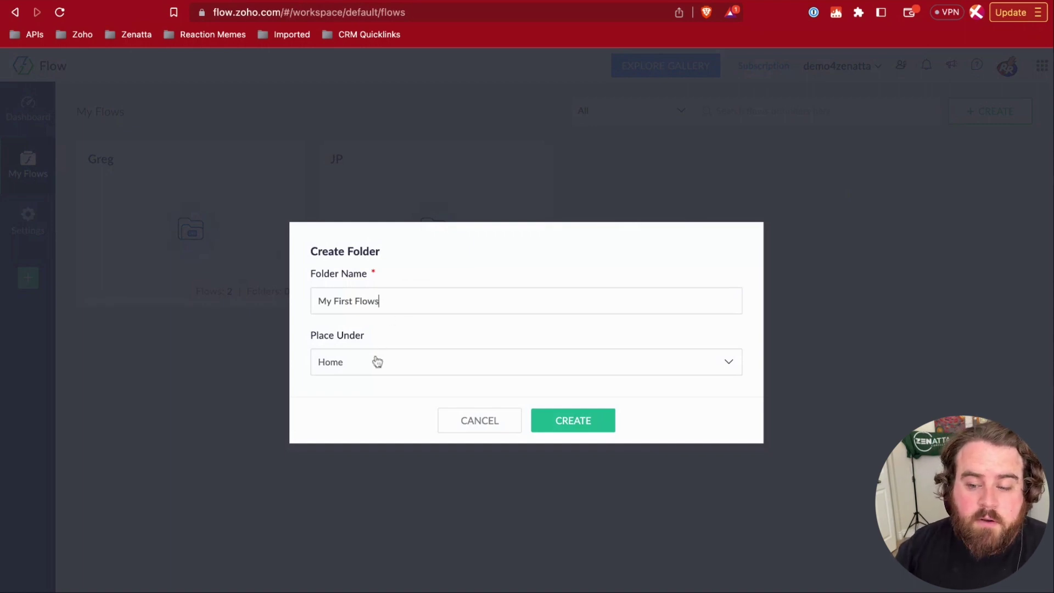
{"action": "left_click", "coordinate": [571, 429]}
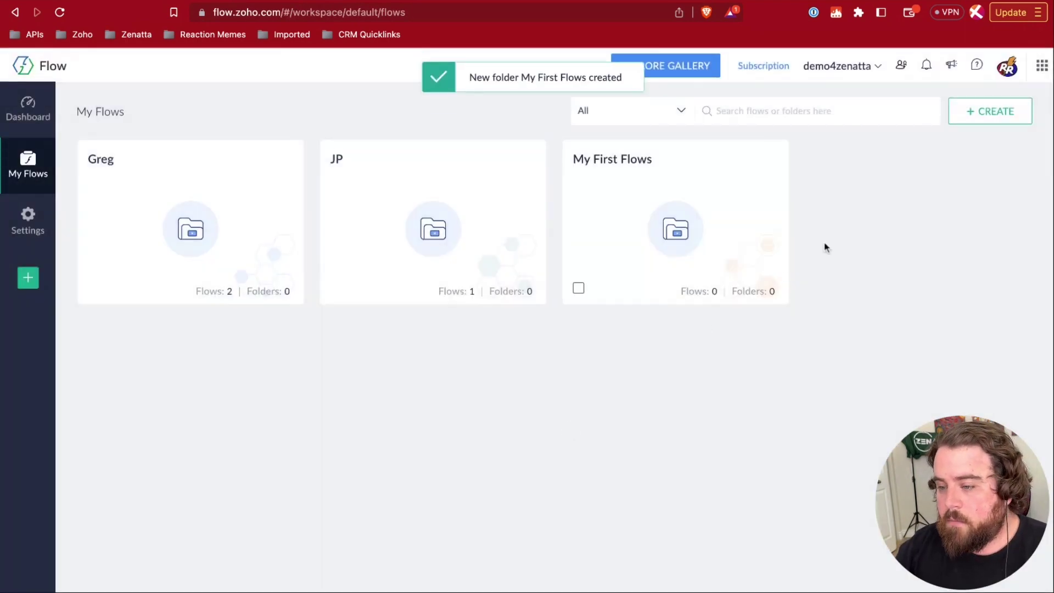
Start another new folder and view its Place Under choices, after briefly opening the new flow form.
{"action": "left_click", "coordinate": [998, 115]}
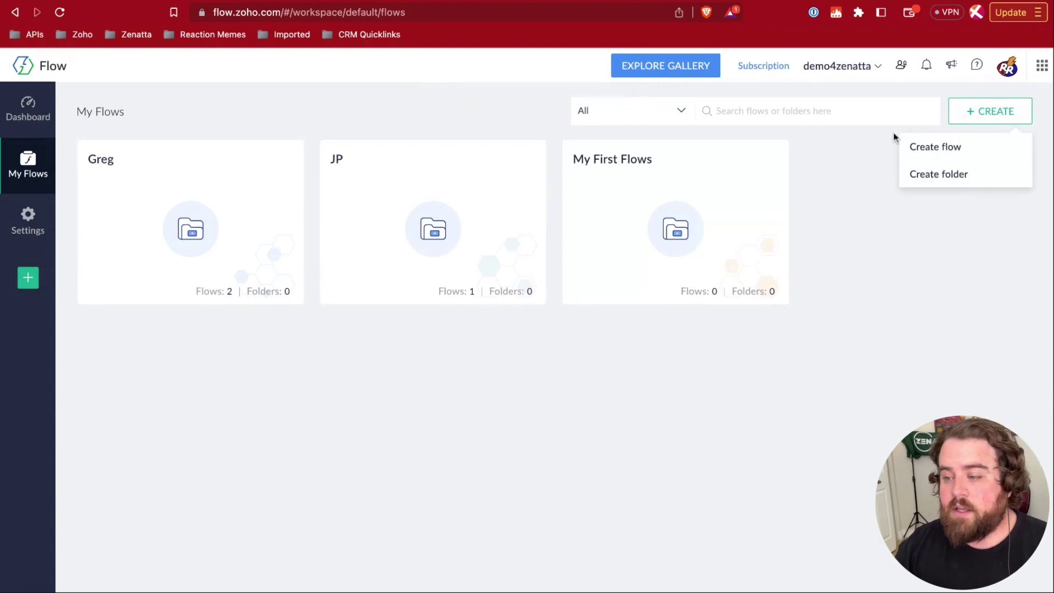
{"action": "left_click", "coordinate": [935, 146]}
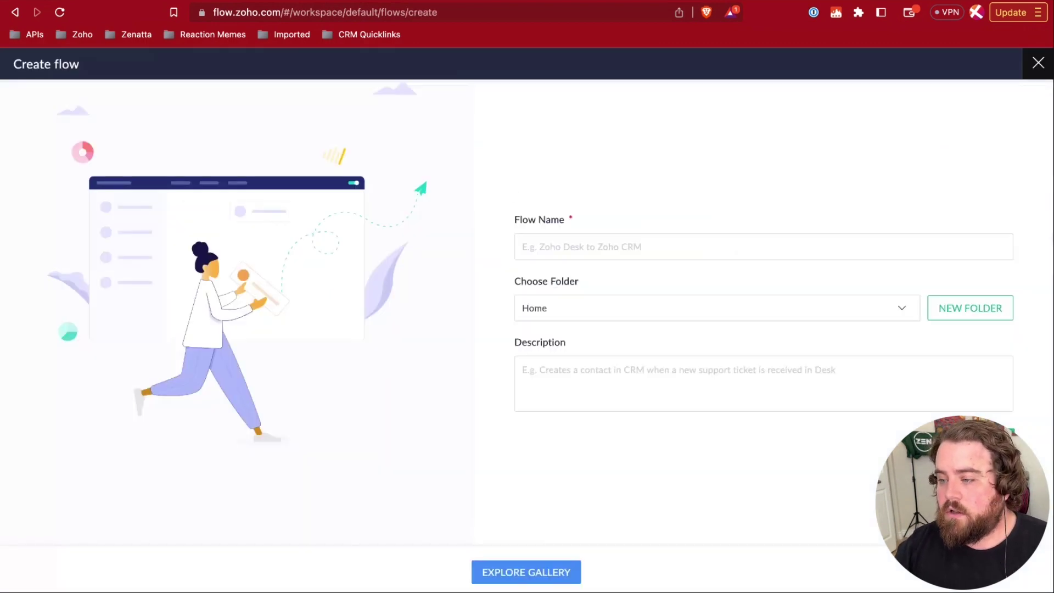
{"action": "left_click", "coordinate": [1029, 70]}
{"action": "left_click", "coordinate": [995, 115]}
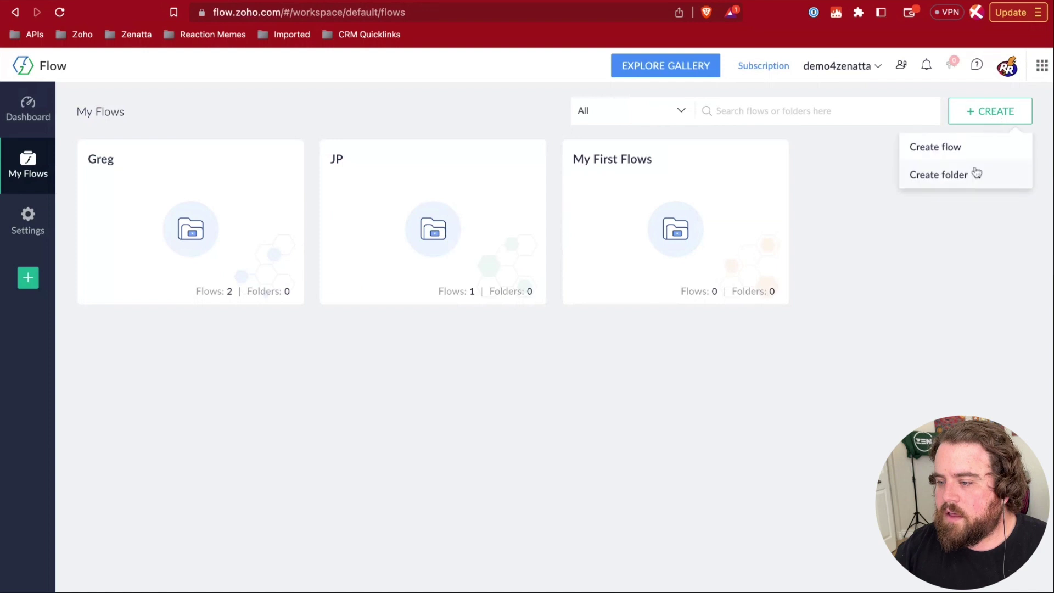
{"action": "left_click", "coordinate": [958, 174]}
{"action": "left_click", "coordinate": [366, 364]}
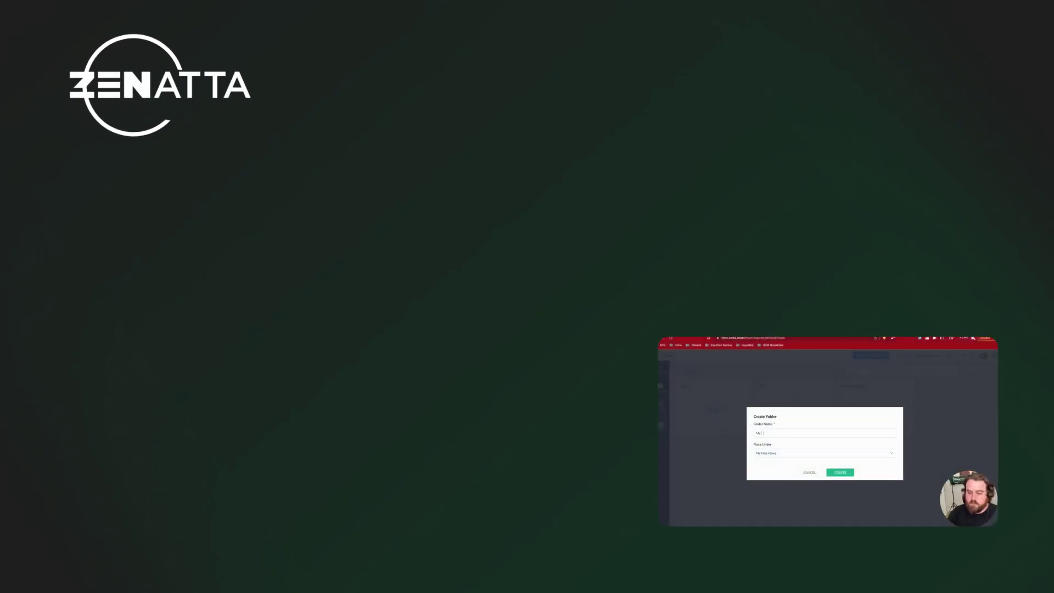
Create the 'My CRM Flows' folder under My First Flows and open My First Flows.
{"action": "type", "text": "CRM Flow"}
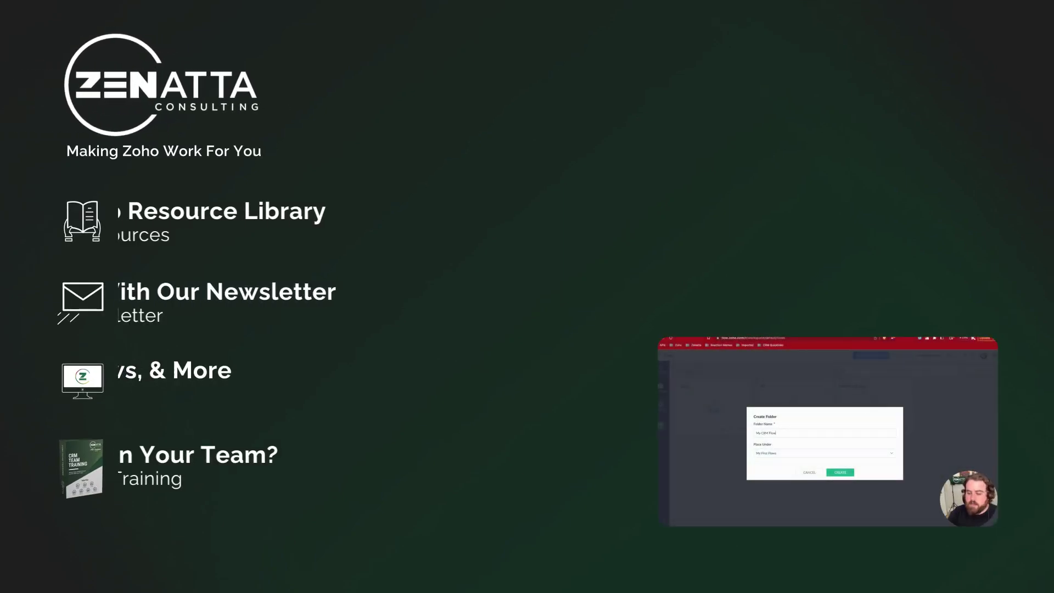
{"action": "type", "text": "s"}
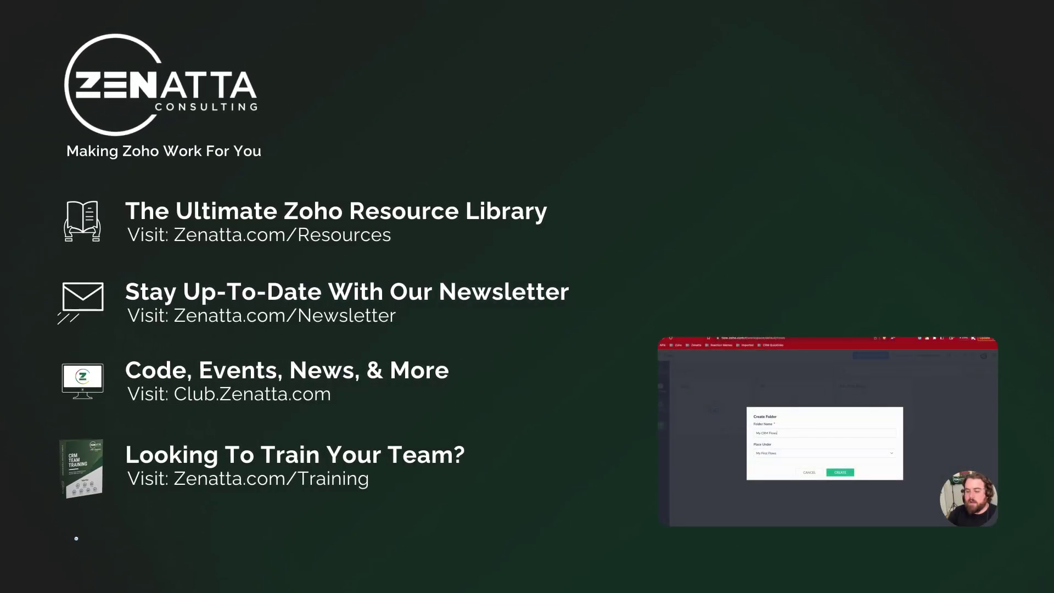
{"action": "left_click", "coordinate": [838, 473]}
{"action": "left_click", "coordinate": [851, 387]}
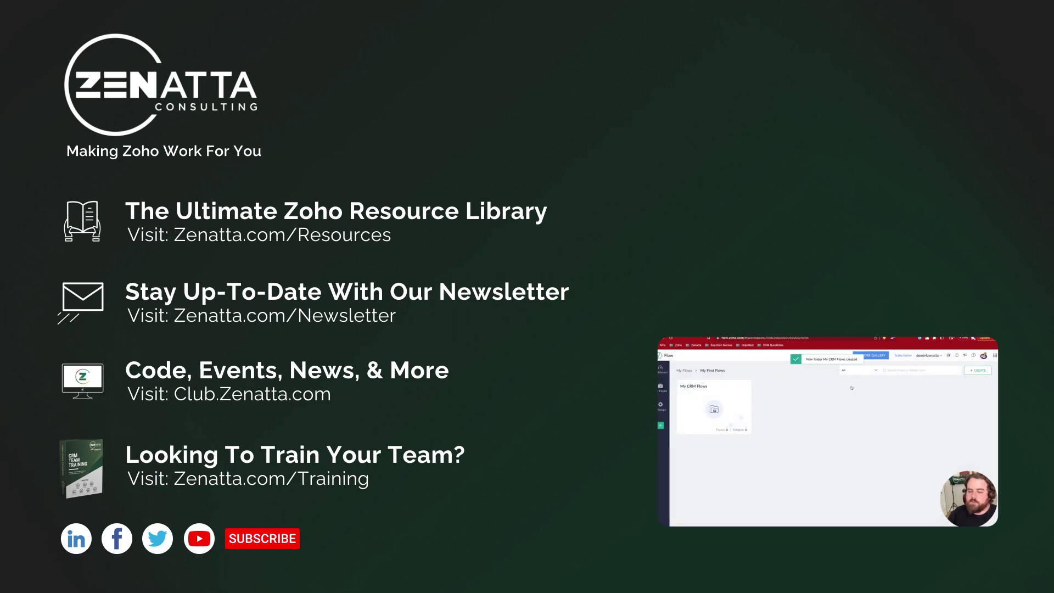